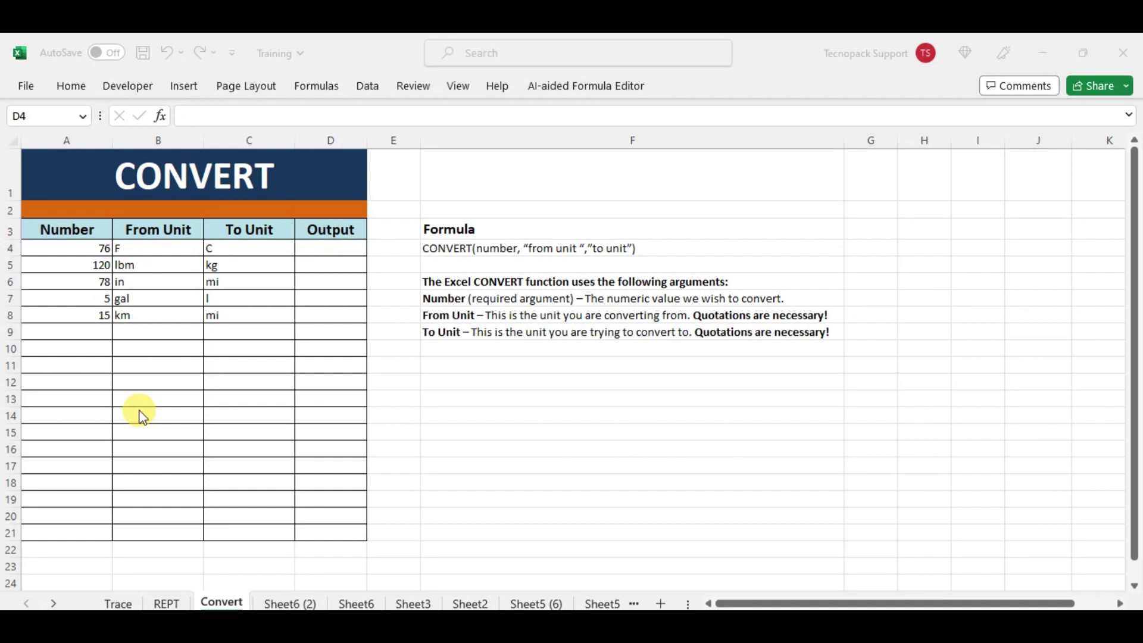
Look over the REPT and Trace sheets, then return to the Convert sheet.
left_click(156, 603)
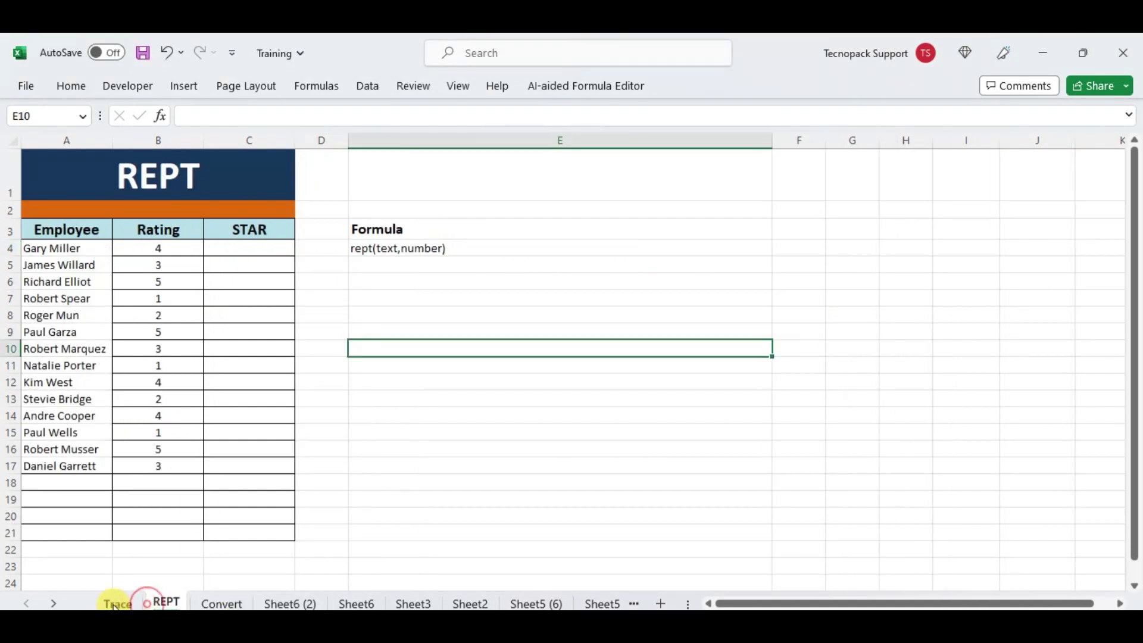
left_click(118, 604)
left_click(221, 604)
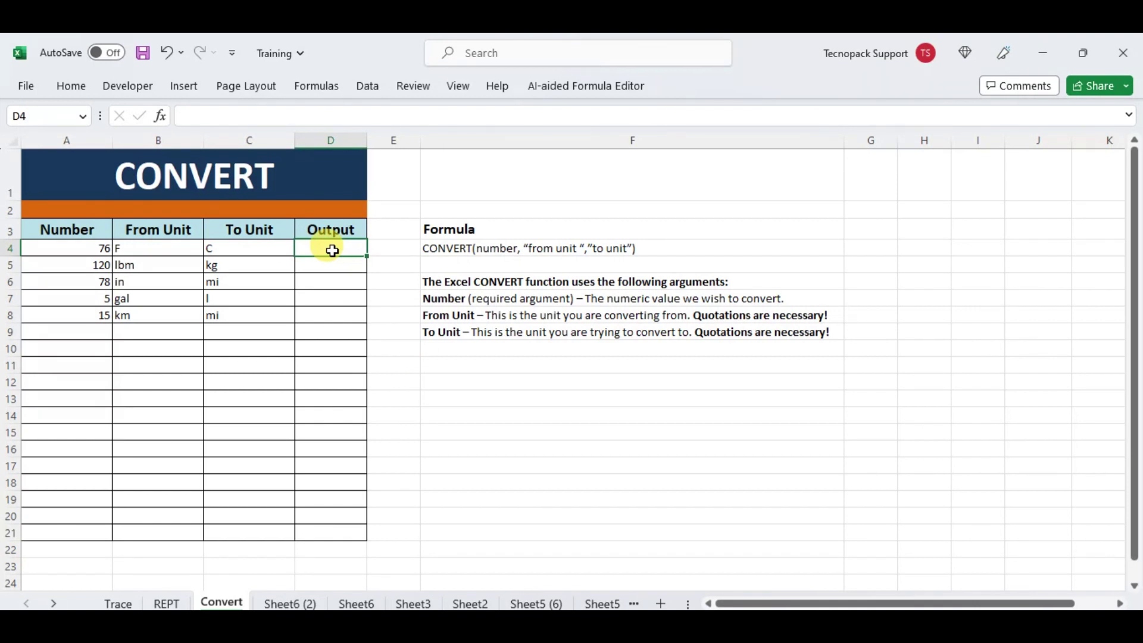
Enter =CONVERT(A4,B4,C4) in D4, converting 76 F to C as 24.44444444.
type("=cpnvert")
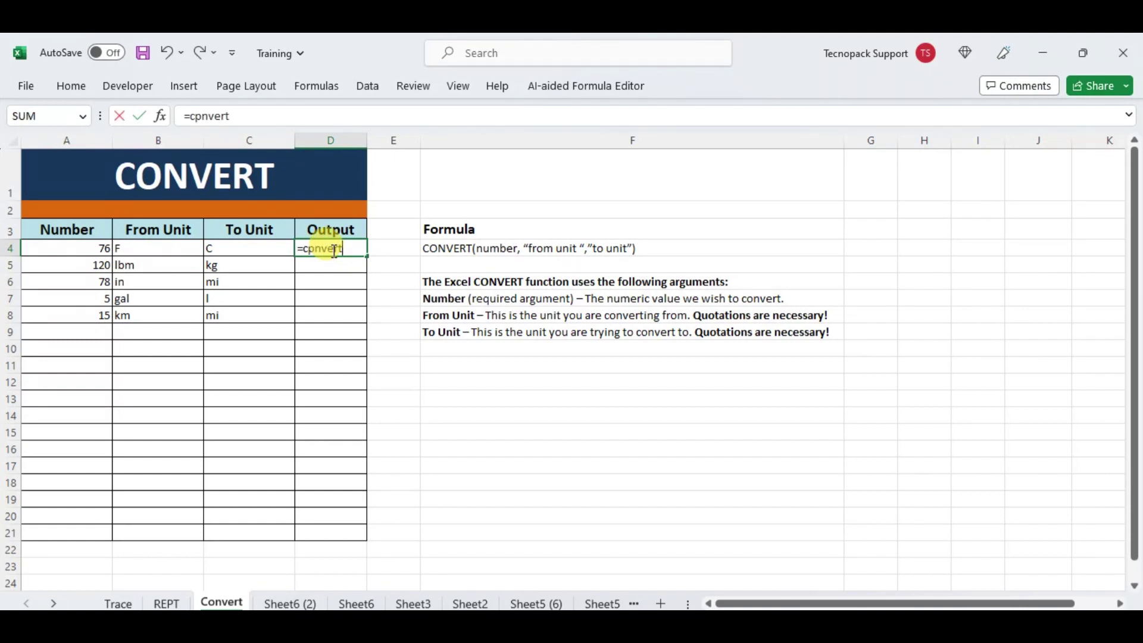
key("BackSpace")
key("BackSpace")
key("BackSpace")
key("BackSpace")
key("BackSpace")
key("BackSpace")
type("o")
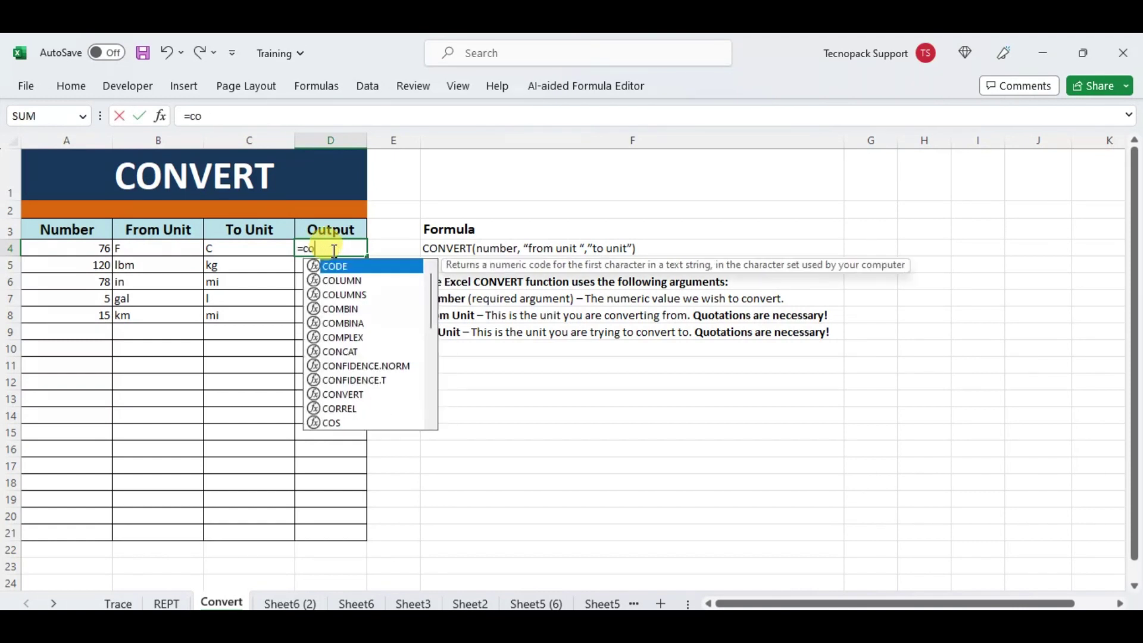
type("nvert")
key("Tab")
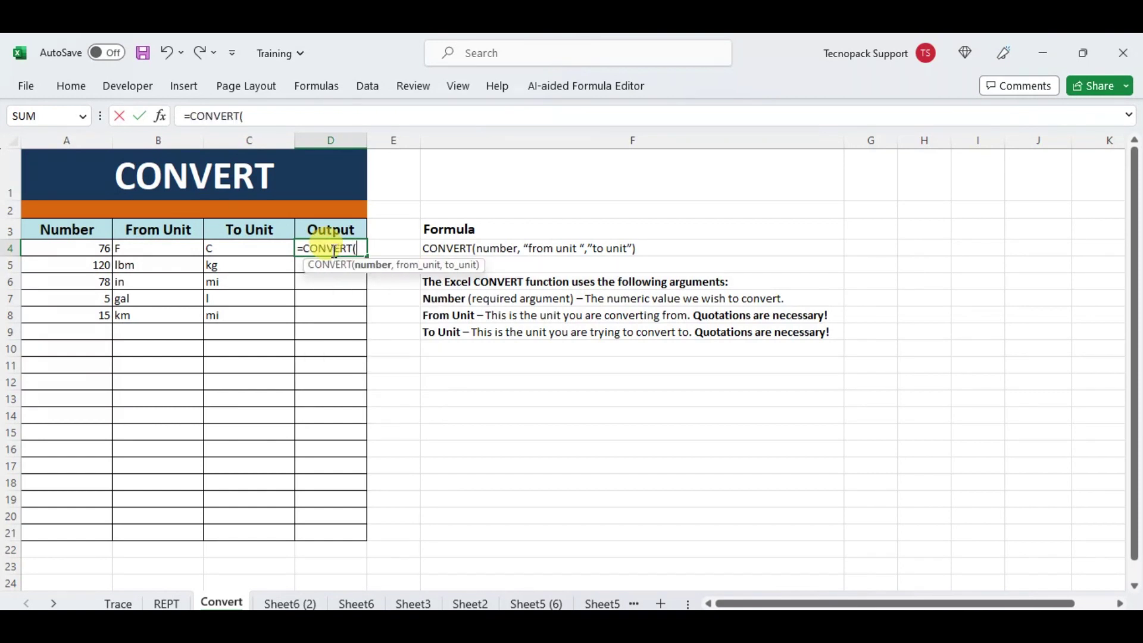
left_click(98, 247)
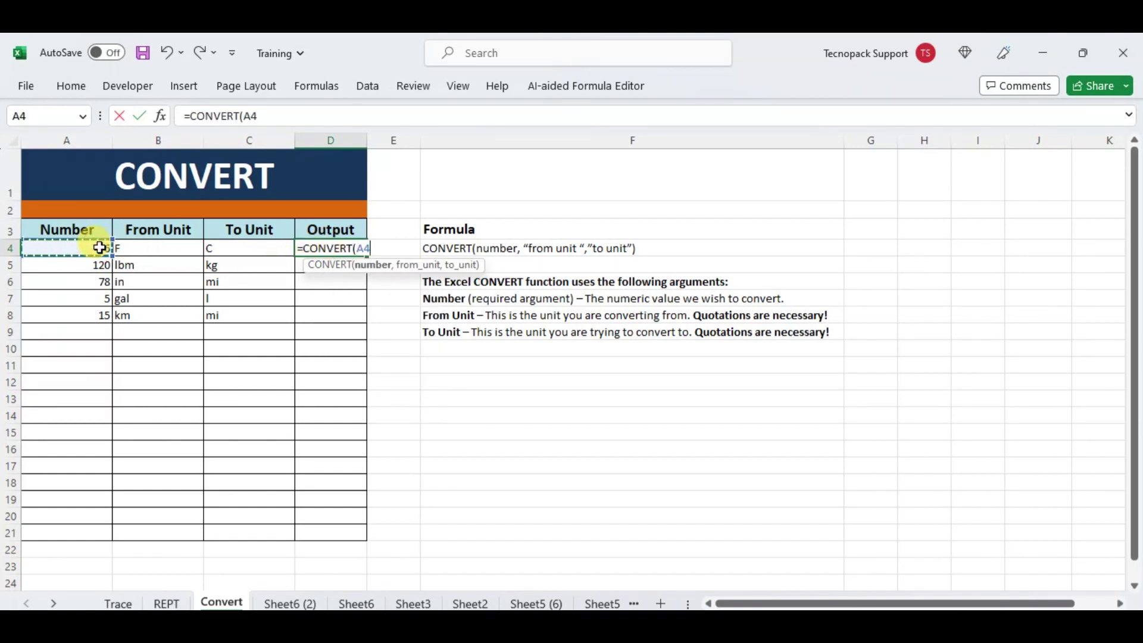
type(",")
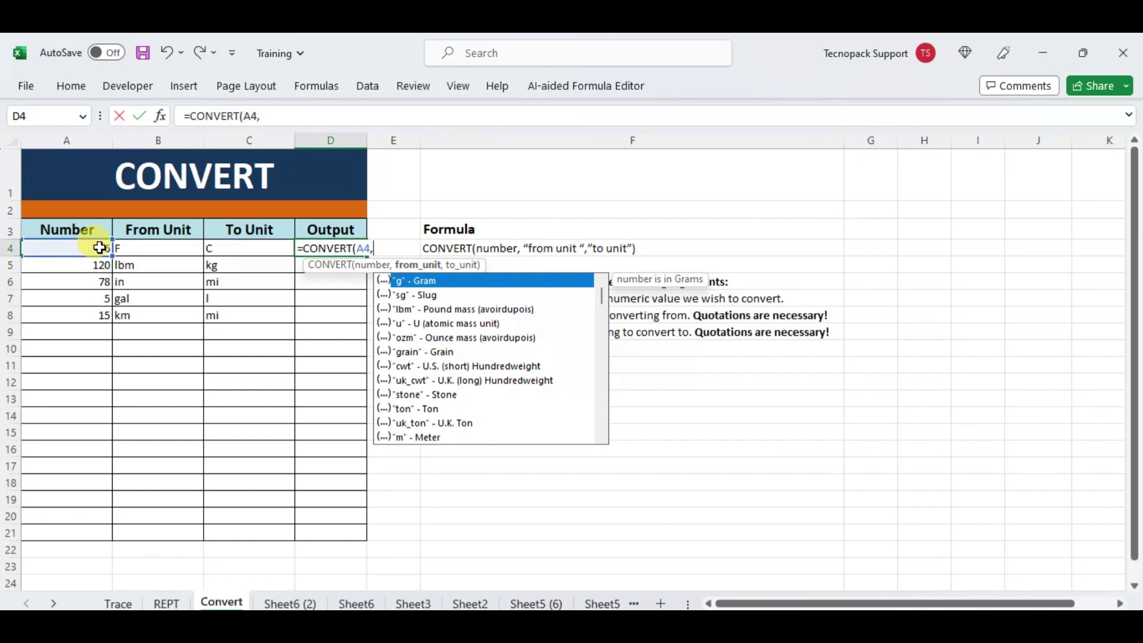
scroll(437, 321, "down", 4)
scroll(438, 327, "down", 3)
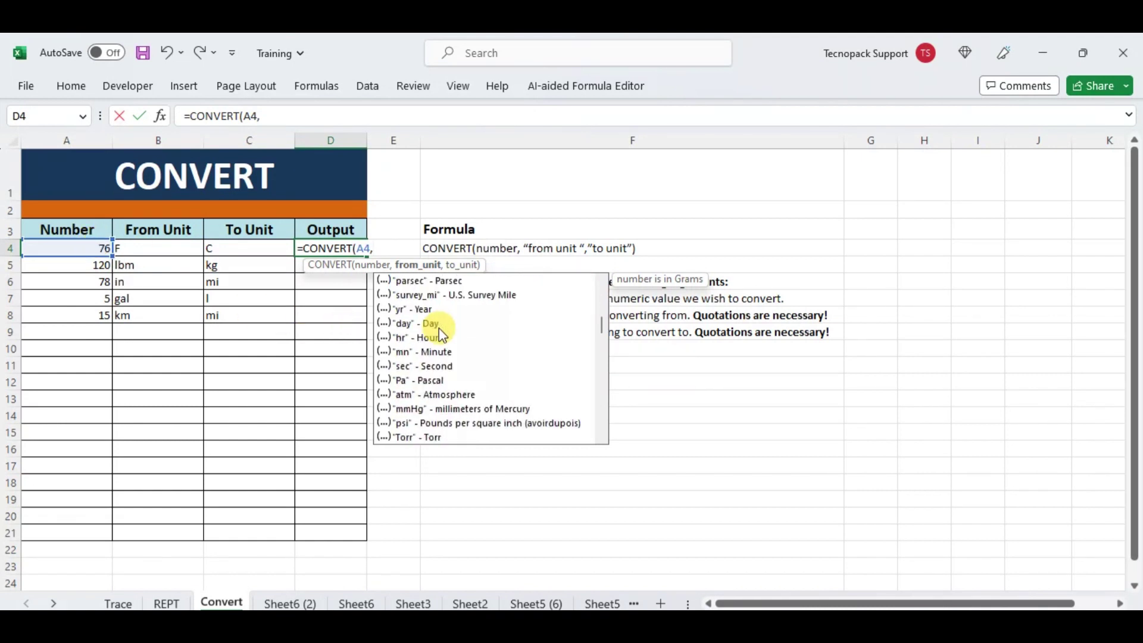
scroll(439, 327, "up", 7)
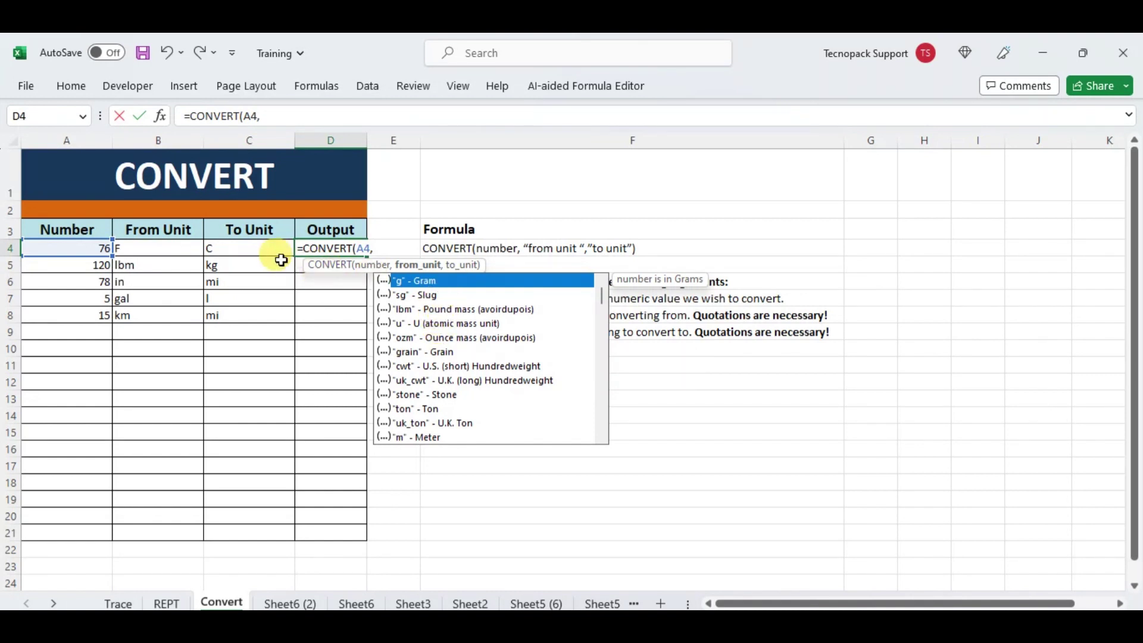
left_click(139, 250)
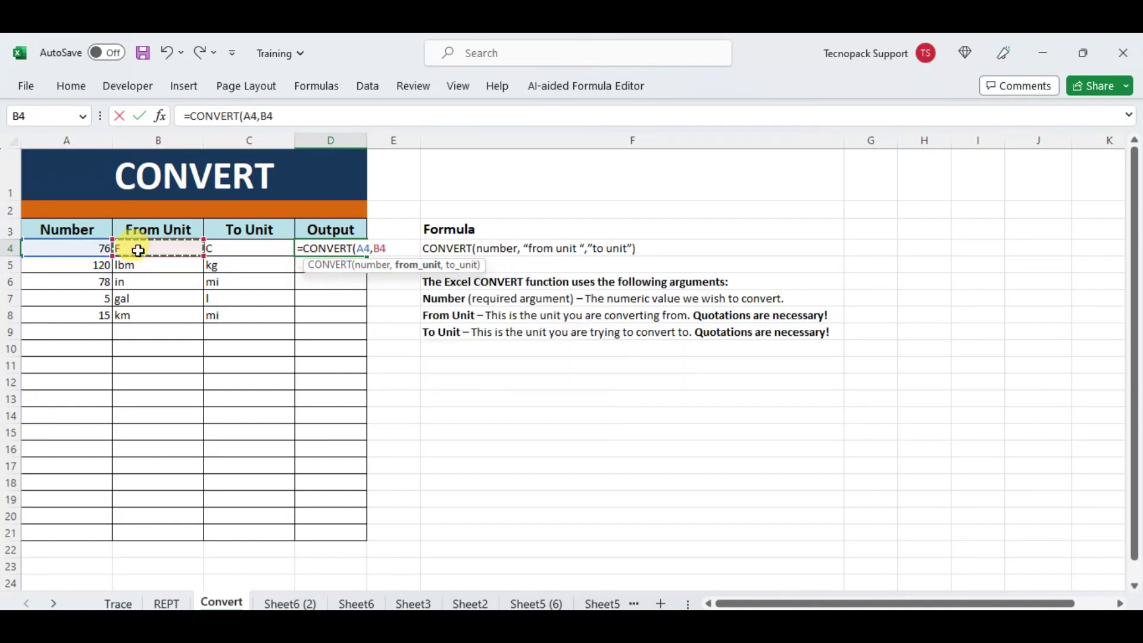
type(",")
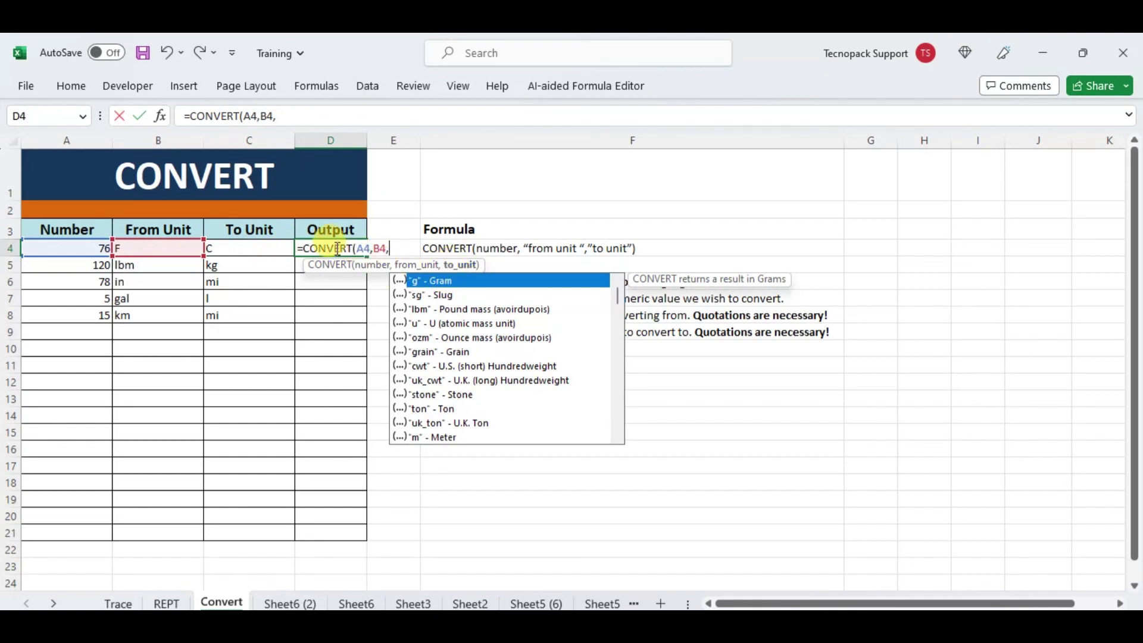
left_click(218, 250)
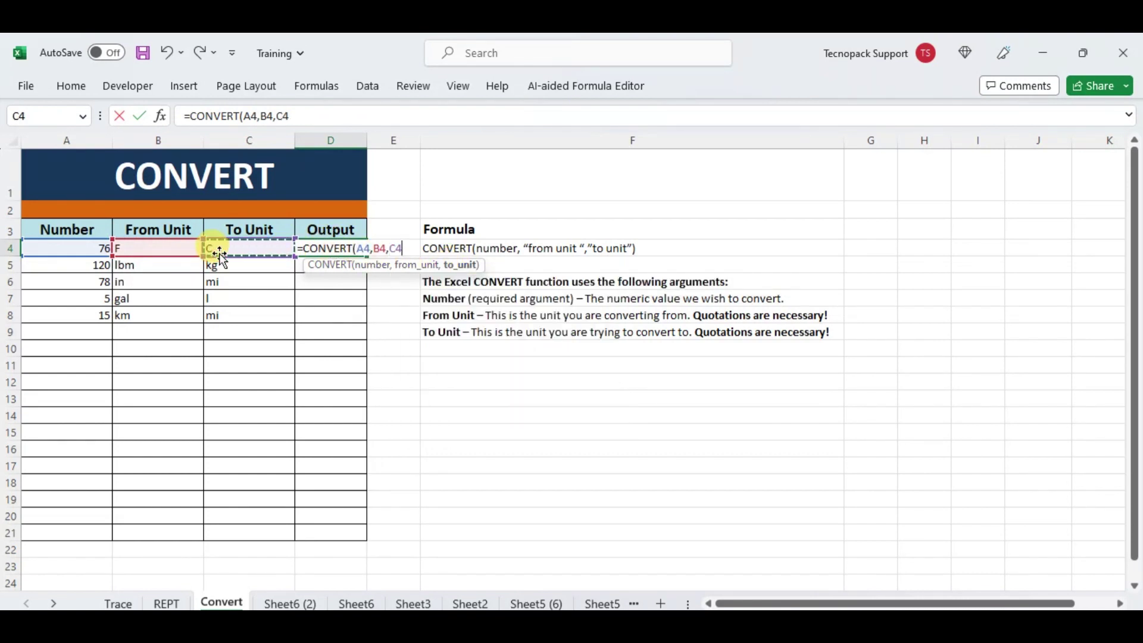
key("Return")
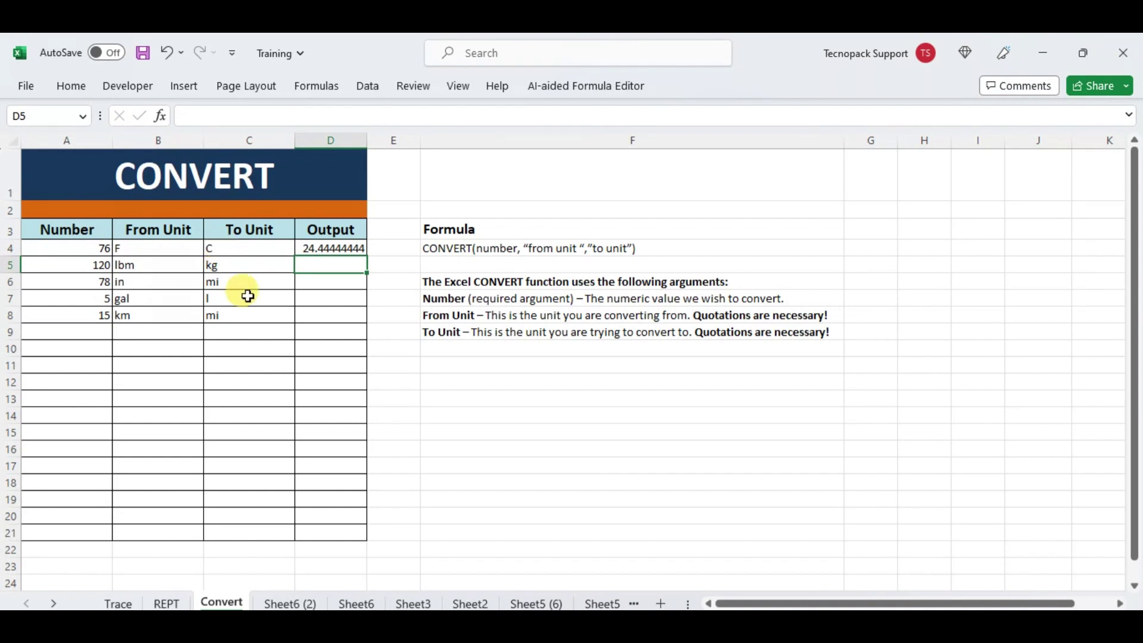
left_click(316, 248)
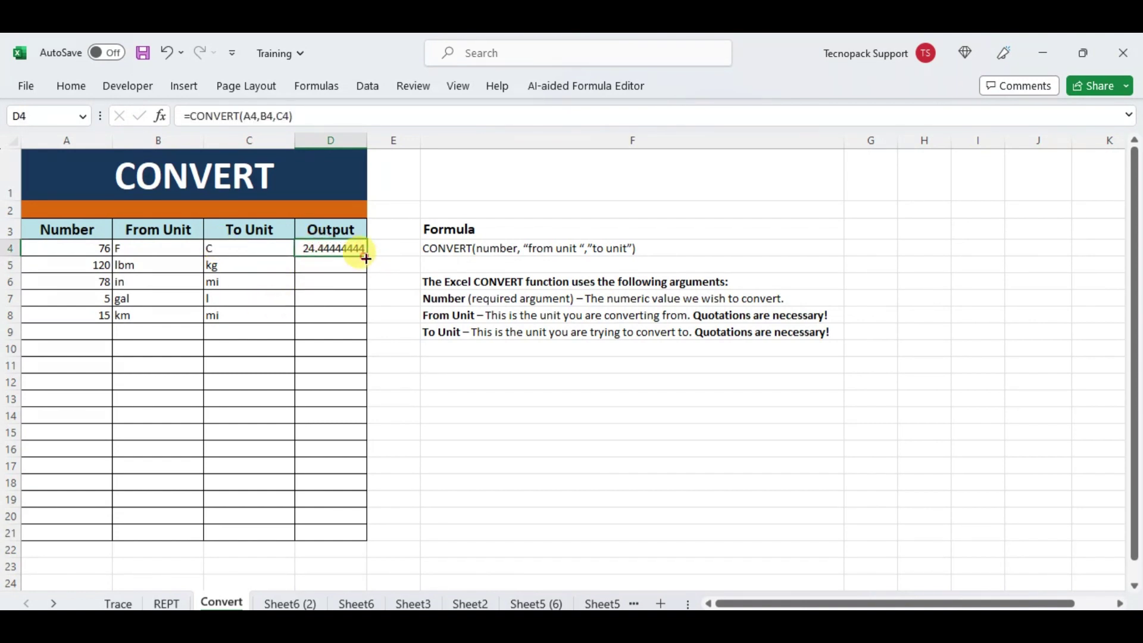
Fill the D4 CONVERT formula down to D8, then check the kg and mi units.
left_click_drag(367, 257, 363, 323)
left_click(415, 419)
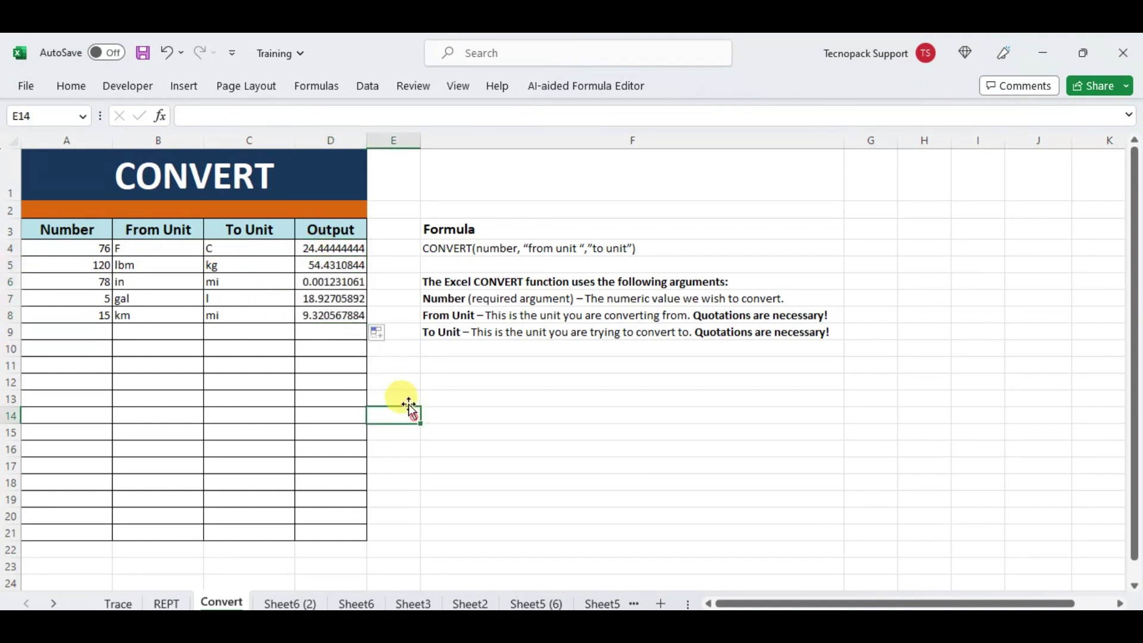
left_click(221, 284)
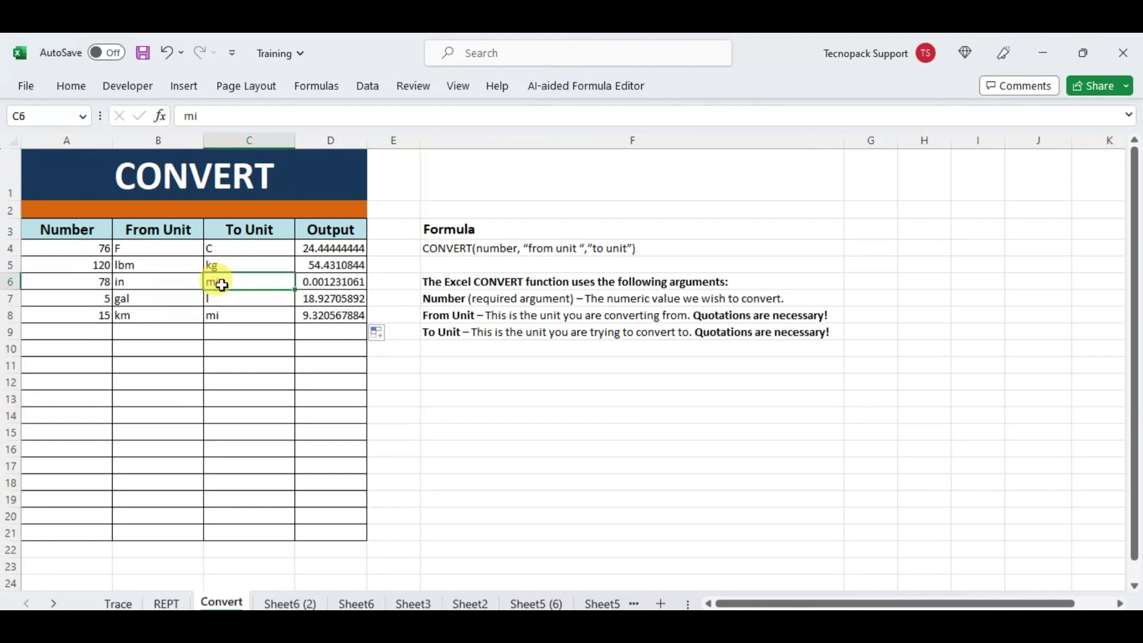
left_click(229, 263)
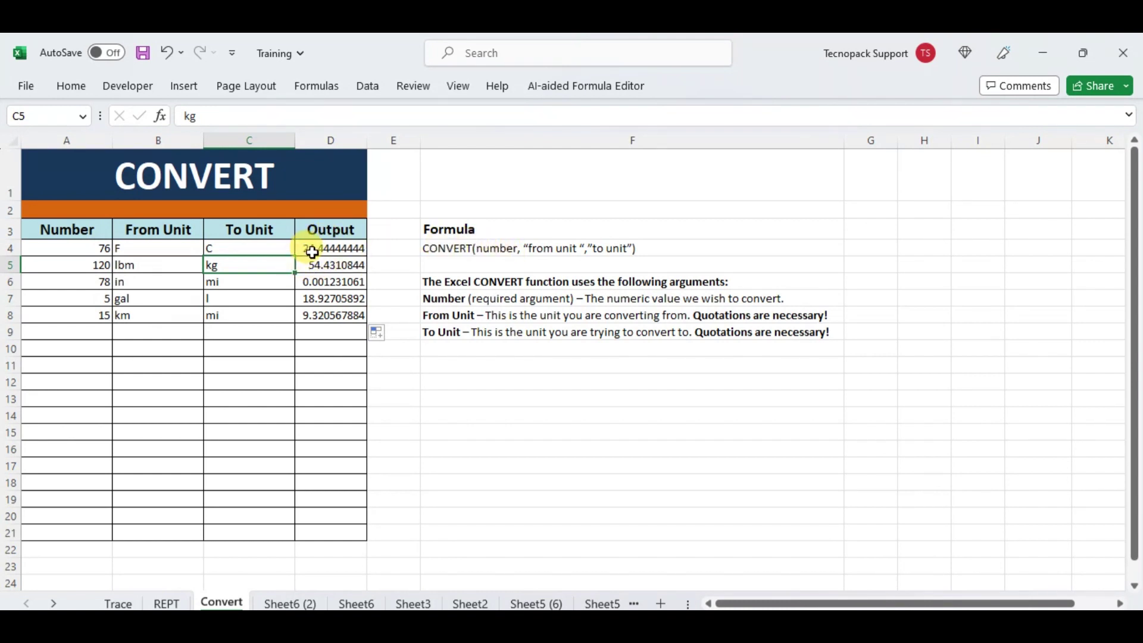
left_click(382, 255)
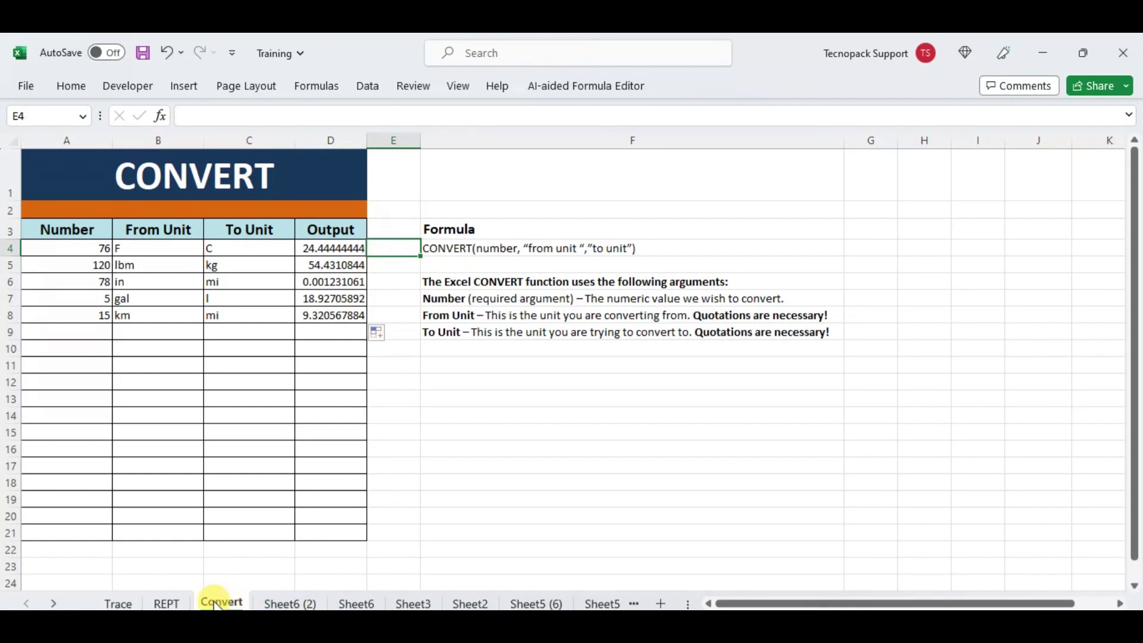
Open the REPT employee-ratings sheet and select C4, the first STAR cell.
left_click(168, 603)
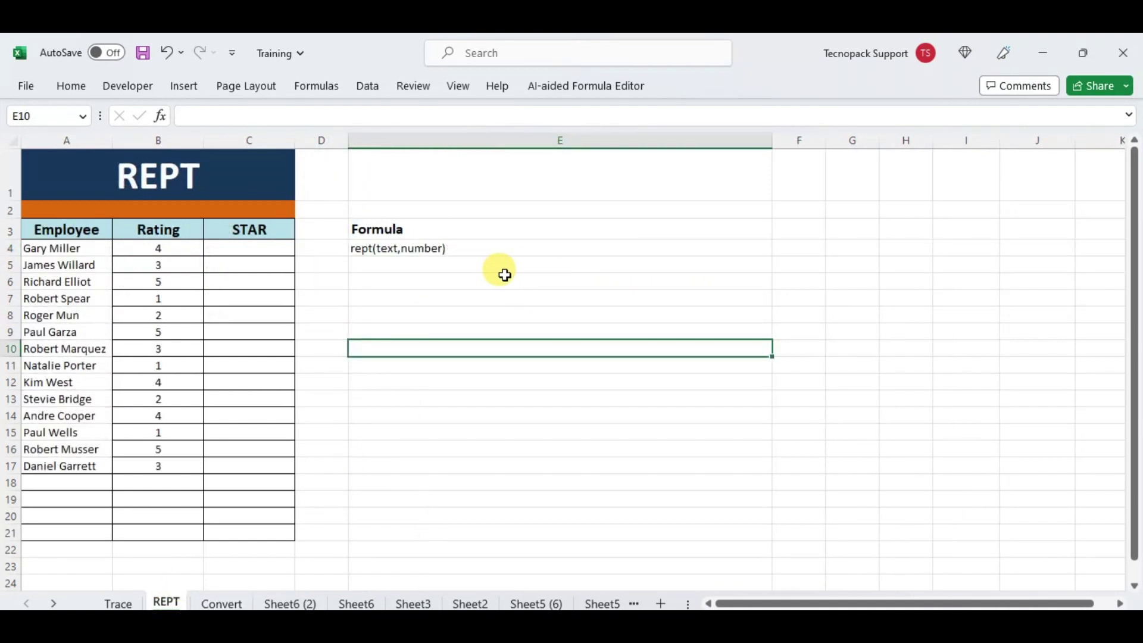
left_click(237, 251)
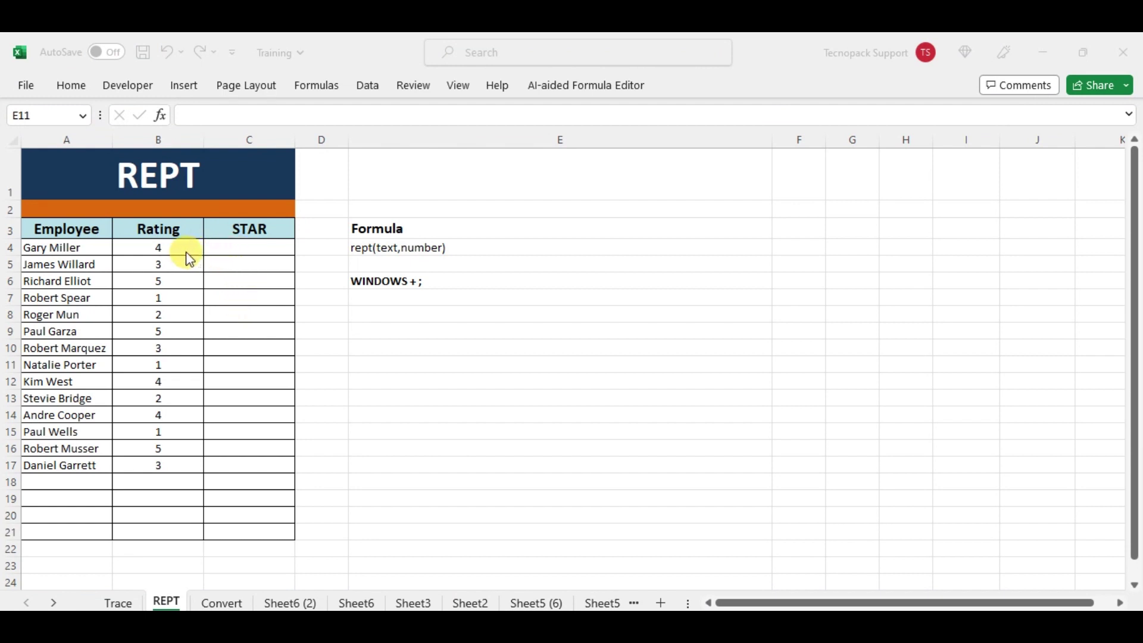
key("Escape")
left_click(233, 247)
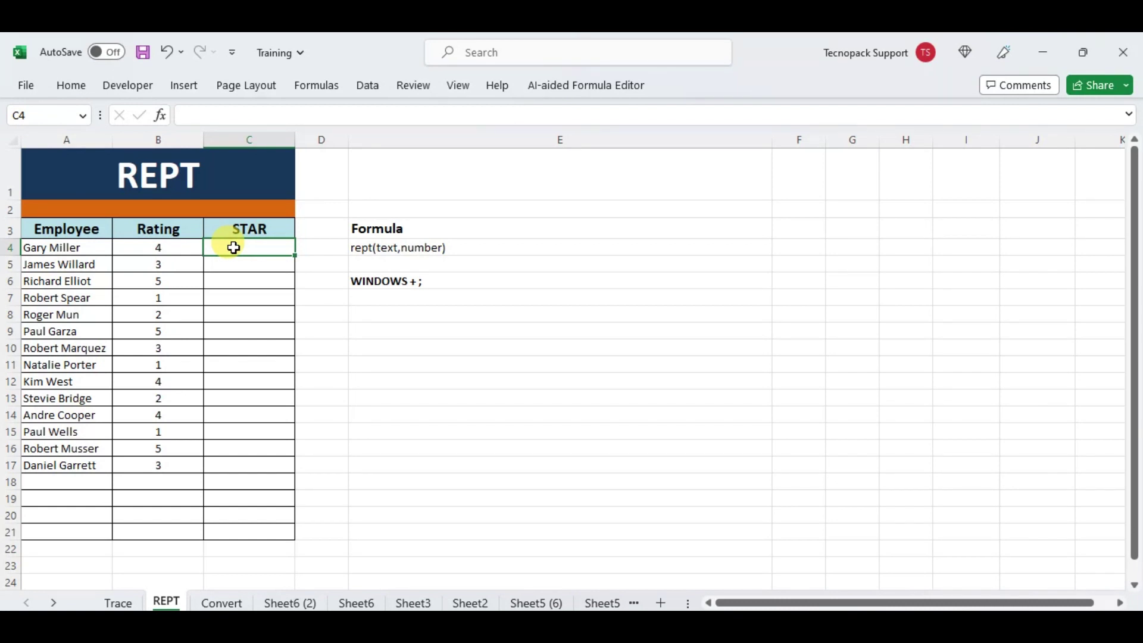
Begin =REPT( in C4 with a star emoji from the emoji panel as its text.
type("=")
type("rept")
key("Tab")
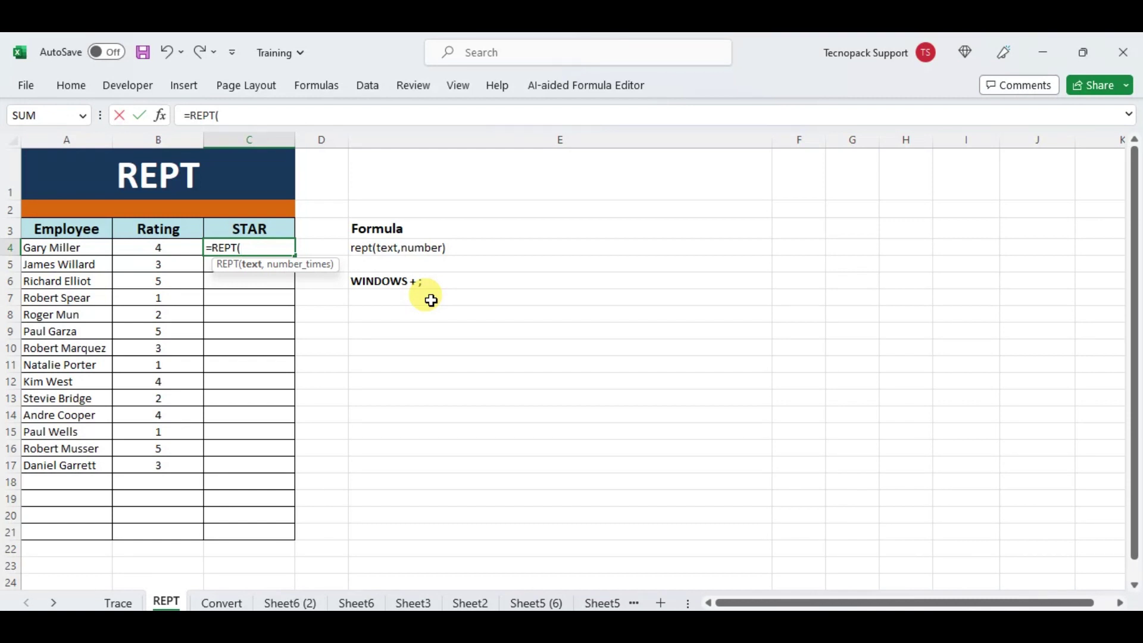
key("super+semicolon")
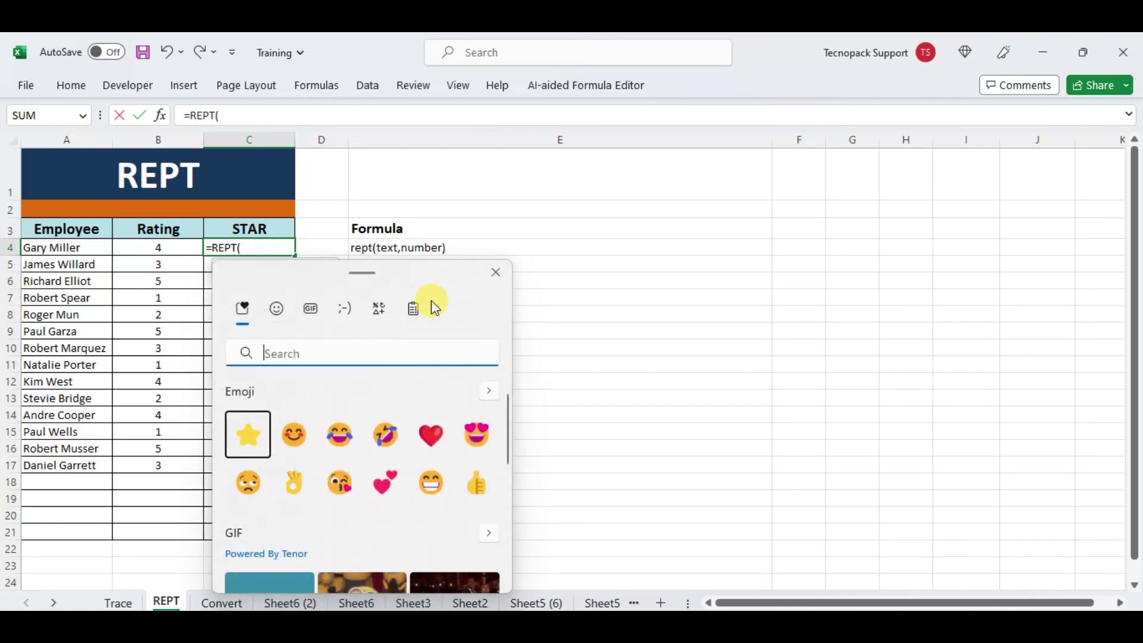
left_click_drag(285, 276, 485, 306)
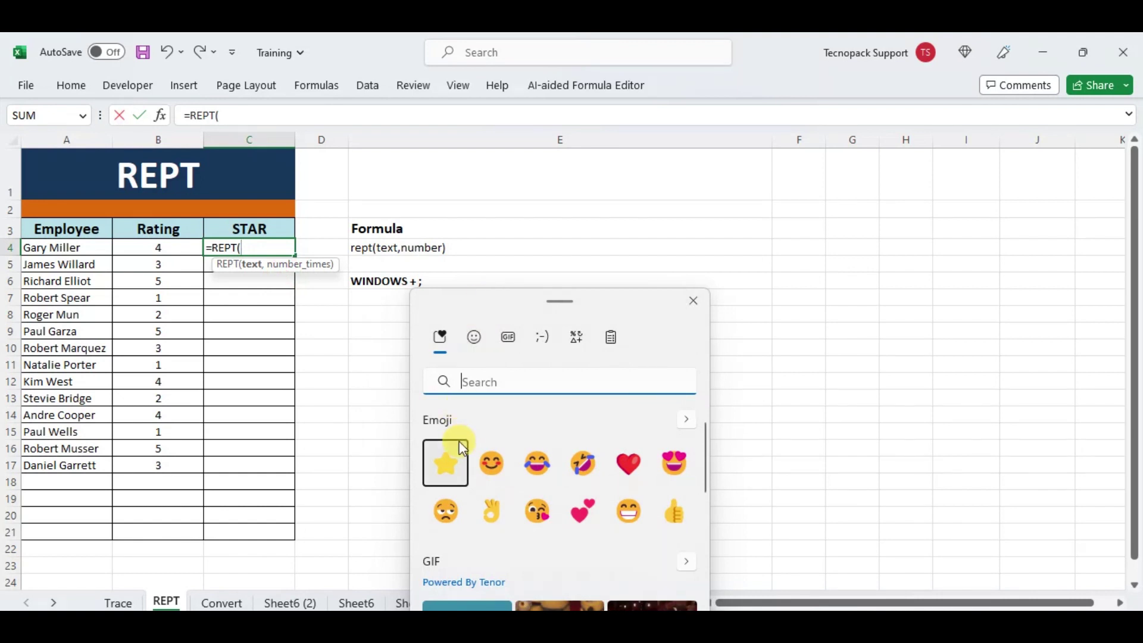
left_click(452, 463)
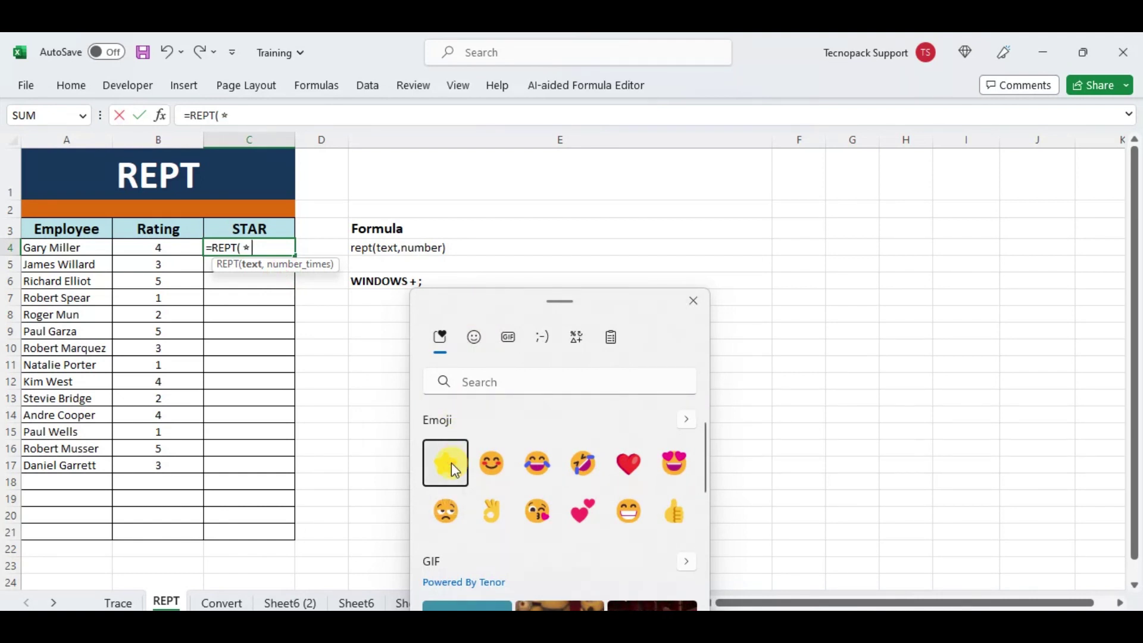
type("\"")
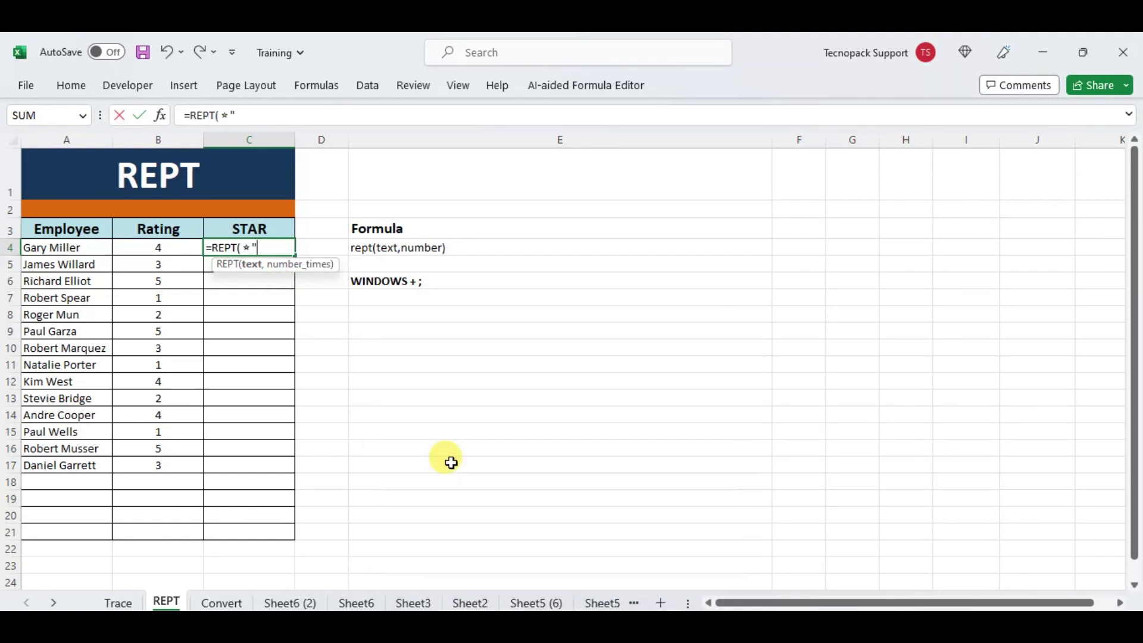
left_click(452, 462)
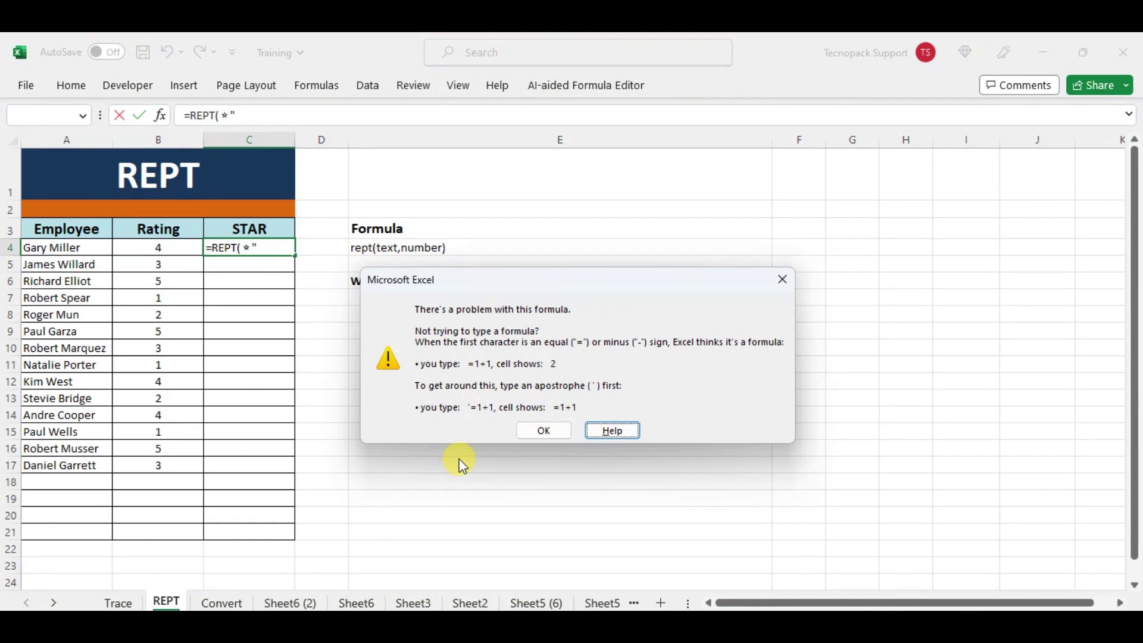
left_click(523, 433)
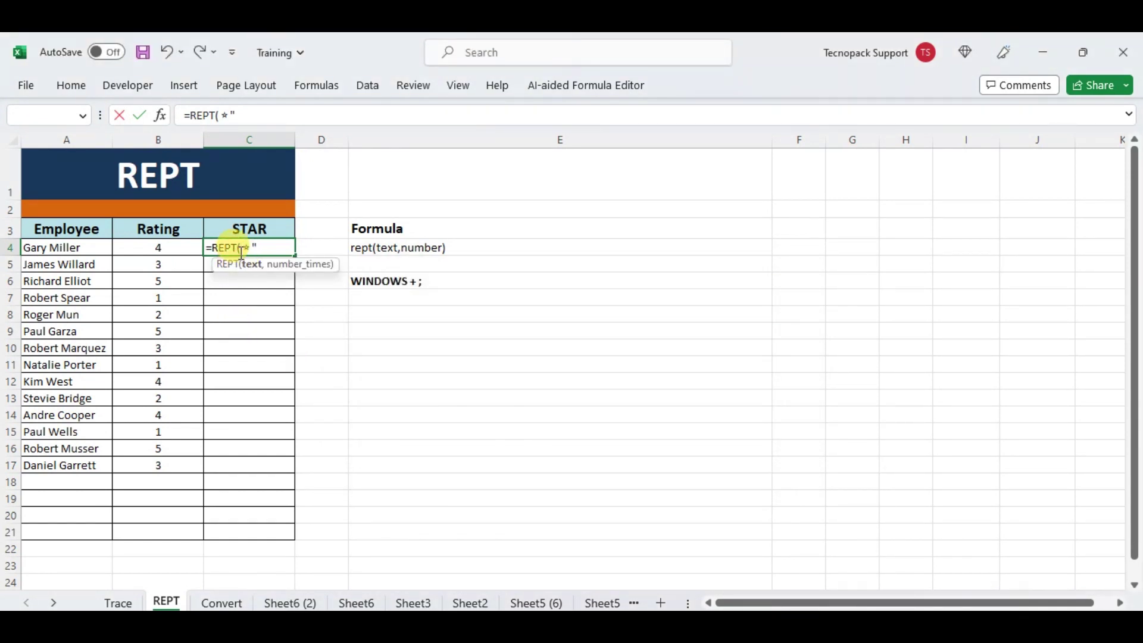
Complete C4 as =REPT("★",B4) and fill it down through C17.
type("\"")
type(",")
left_click(167, 246)
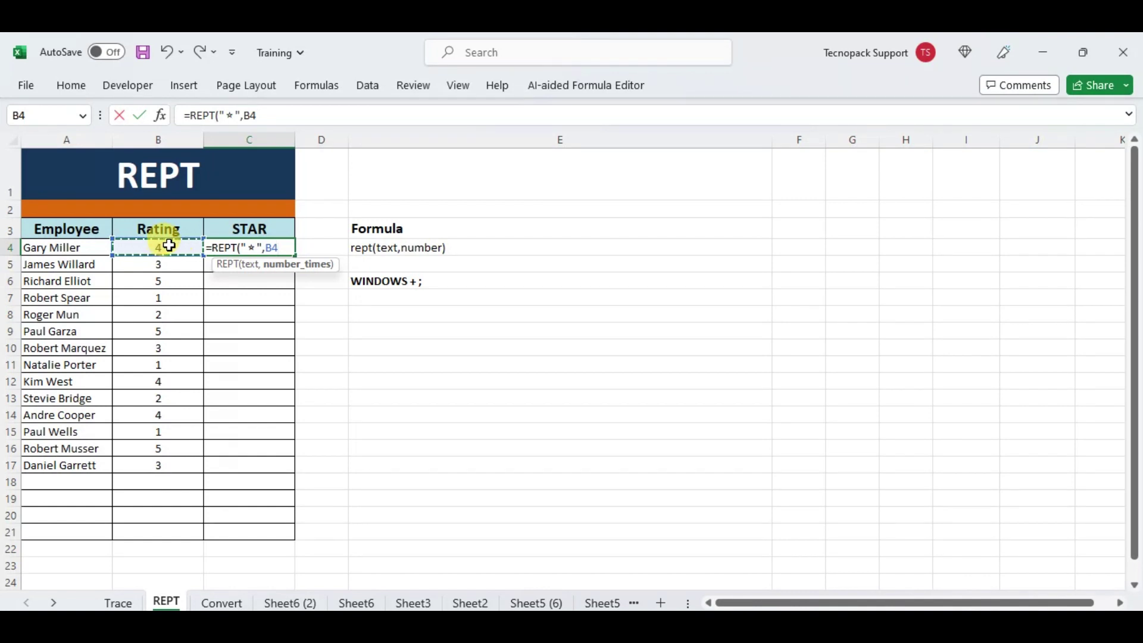
type(")")
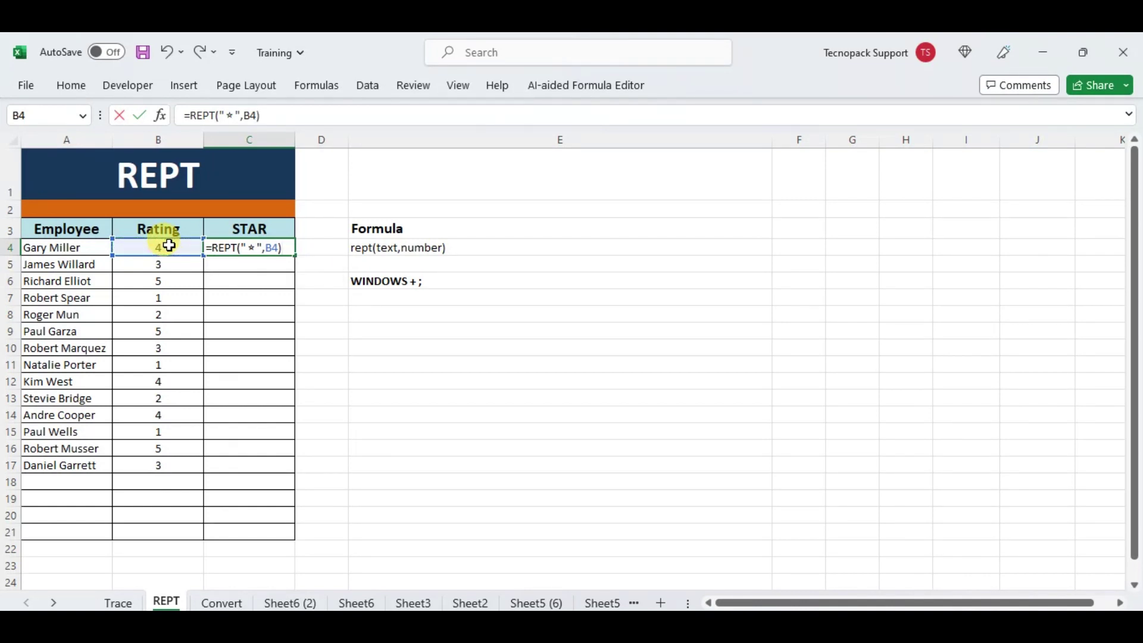
key("Return")
left_click(244, 246)
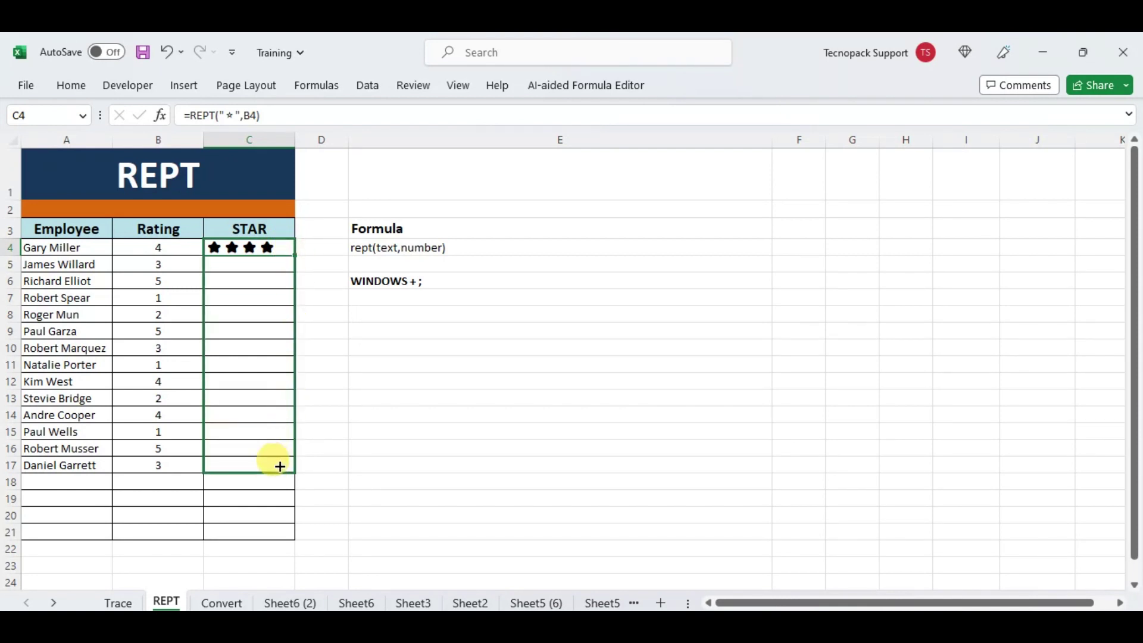
left_click_drag(296, 254, 280, 468)
left_click(380, 446)
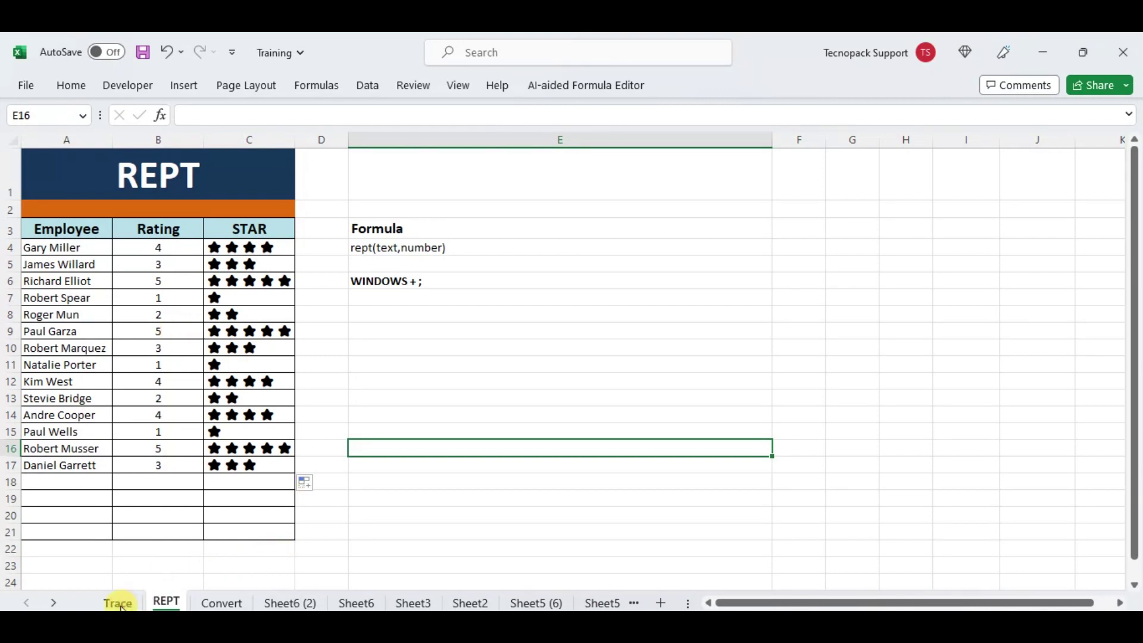
Open the Trace sheet and select B5, the =SUM(A3,B3,C3,D3) total of 150.
left_click(119, 602)
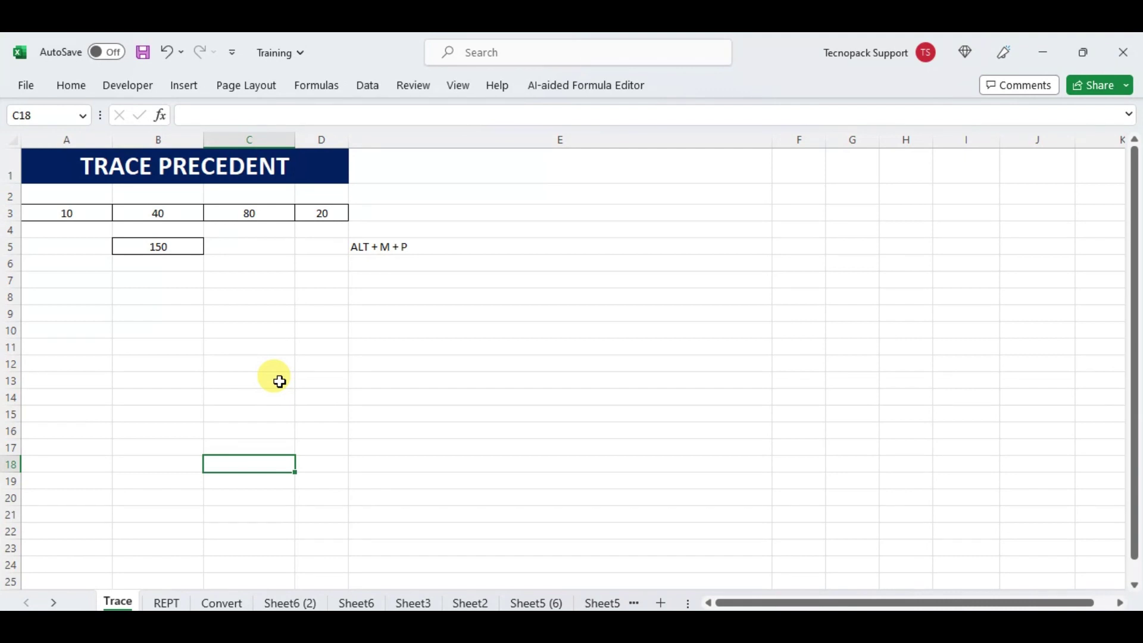
left_click(177, 246)
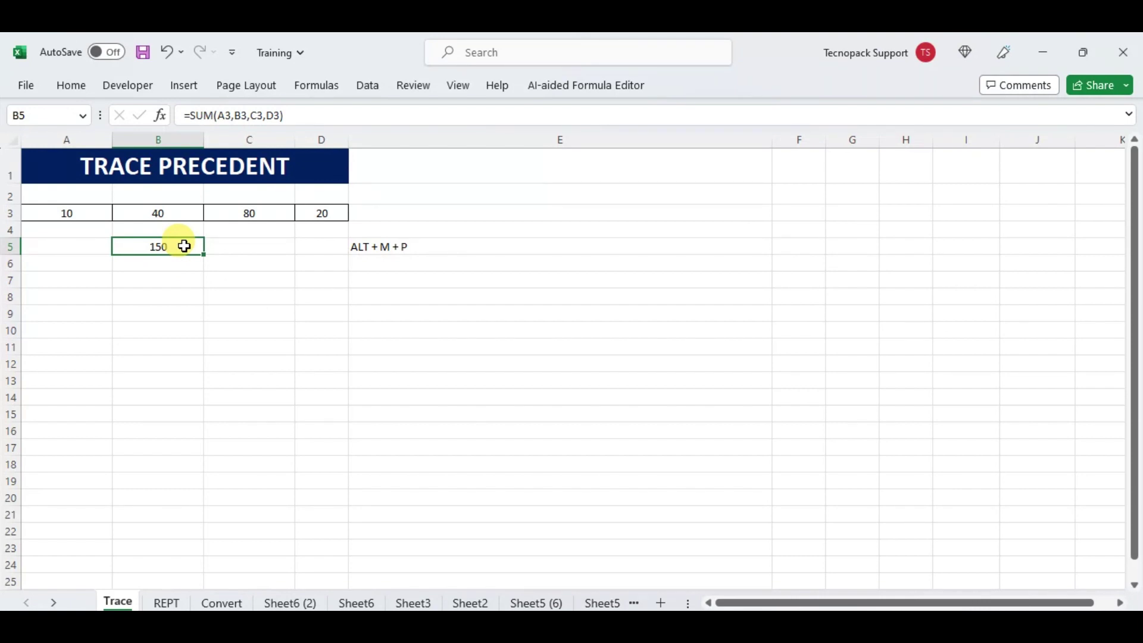
Trace B5's precedents with Alt+M+P, then set the ribbon to Always show.
key("alt+m")
key("p")
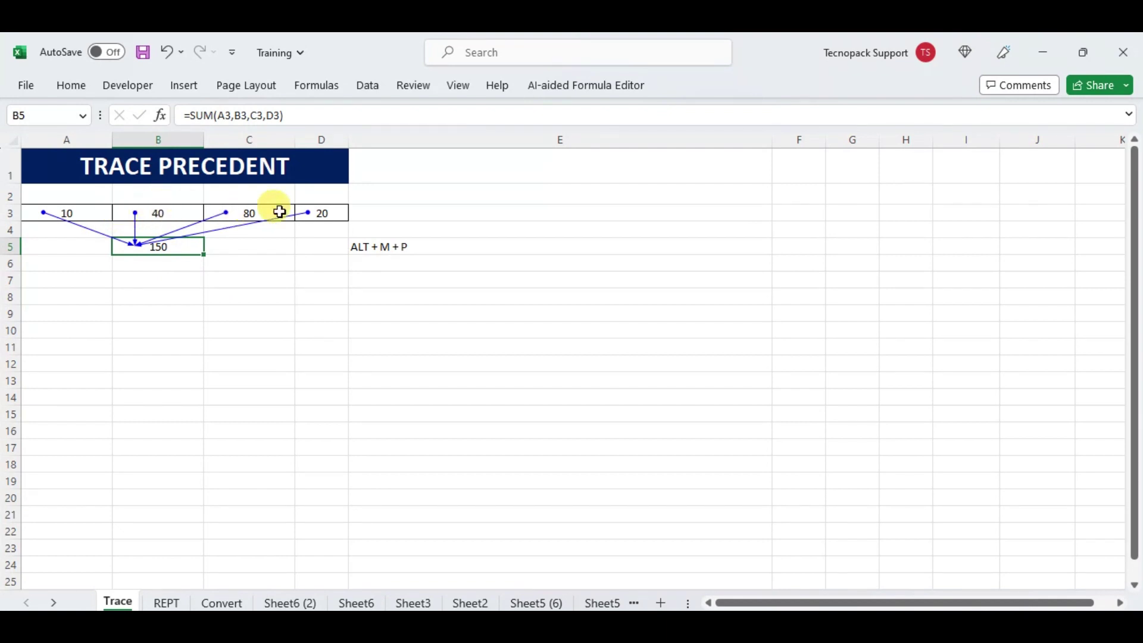
left_click(368, 84)
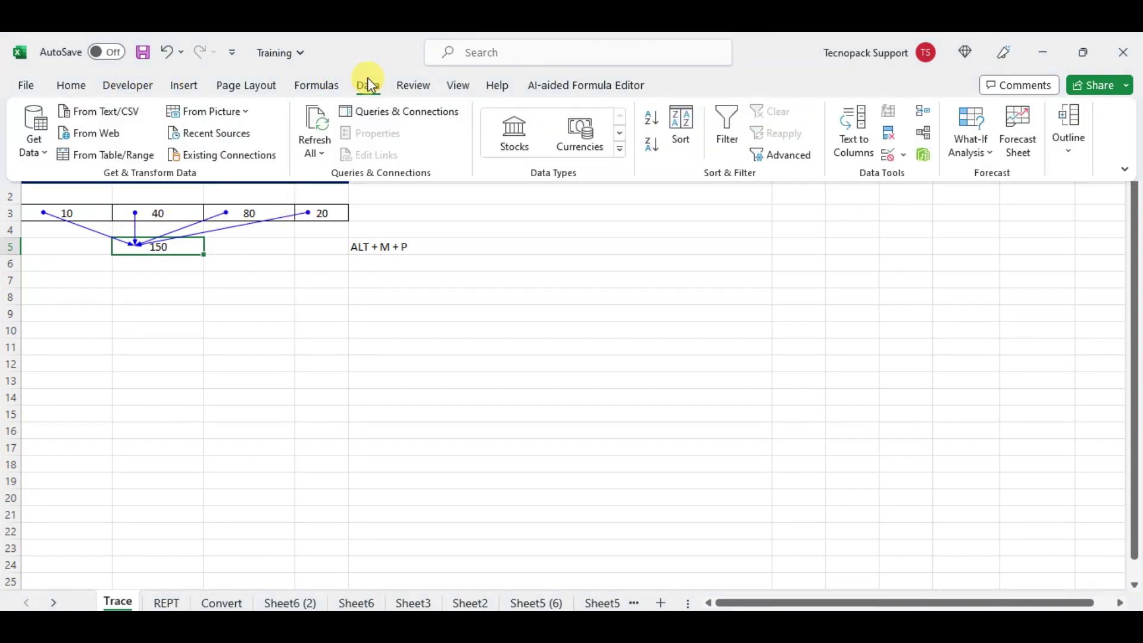
left_click(1125, 169)
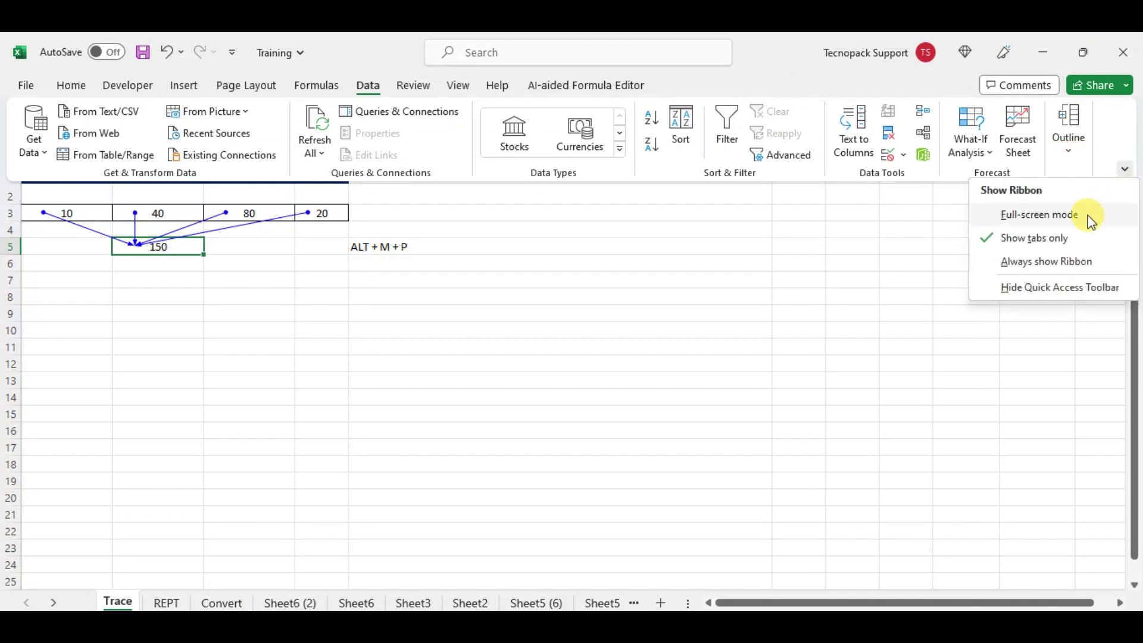
left_click(1024, 262)
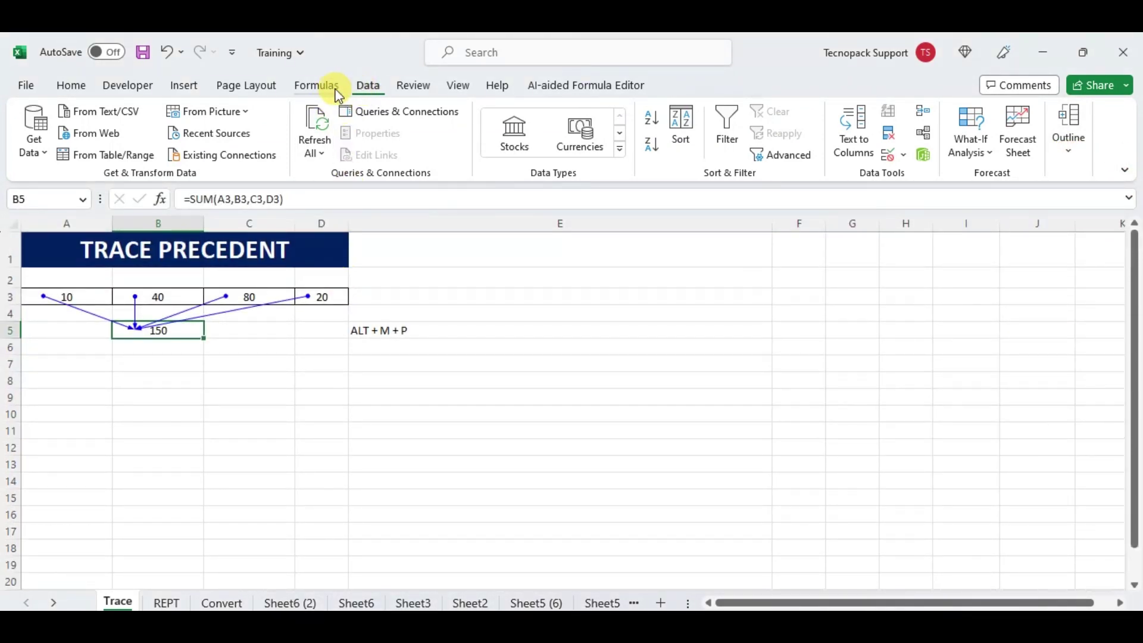
Remove the precedent arrows with Formulas > Remove Arrows, then select E5.
left_click(317, 86)
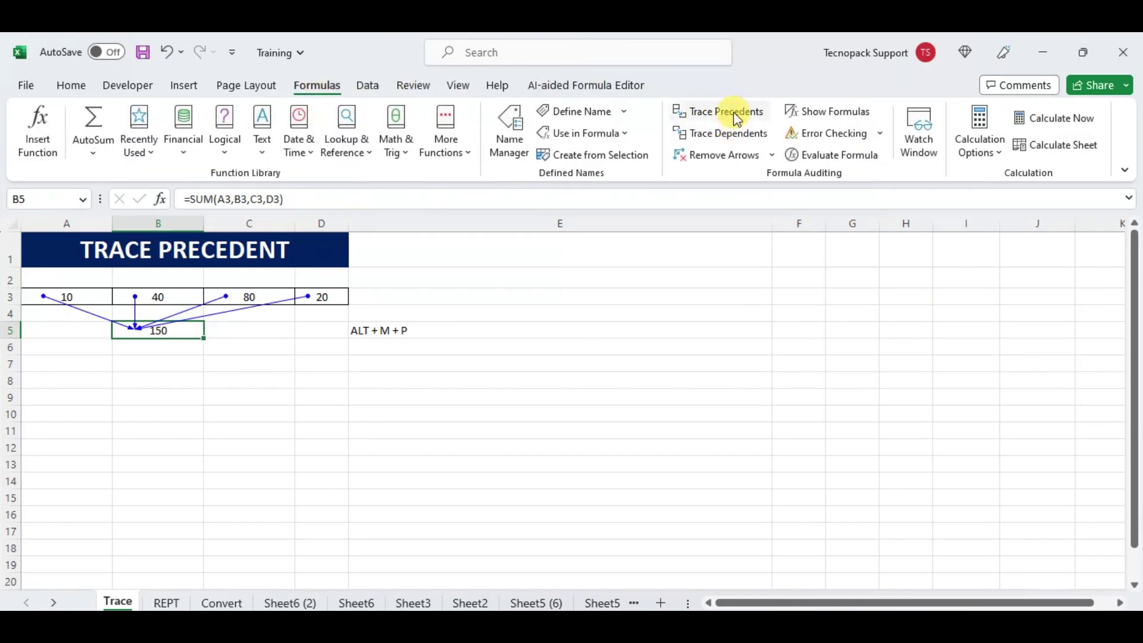
left_click(724, 156)
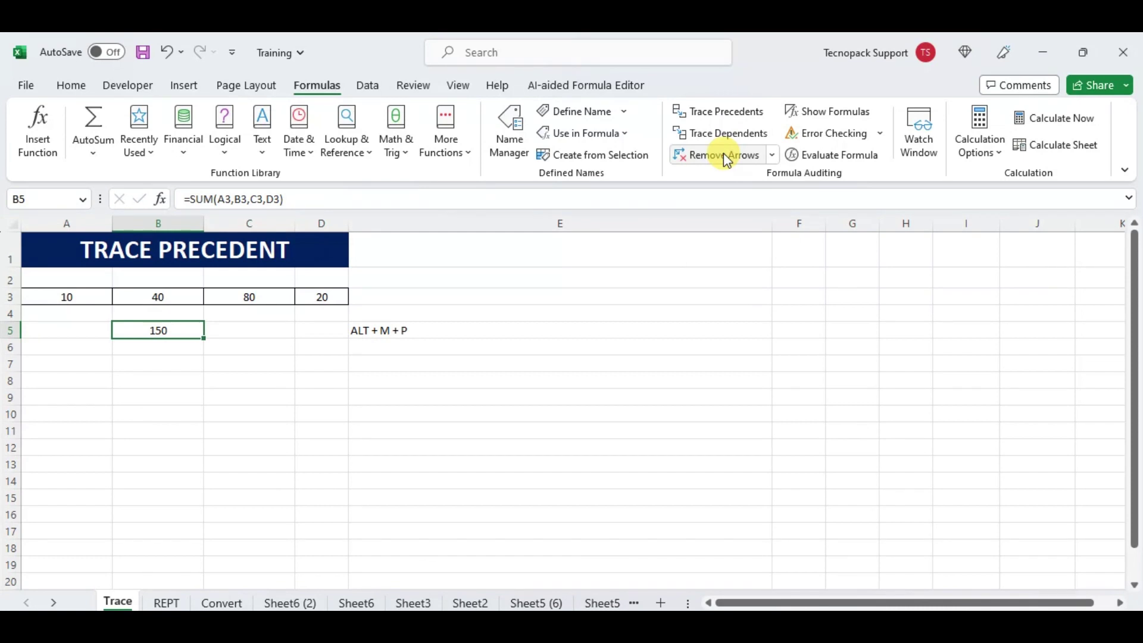
left_click(462, 334)
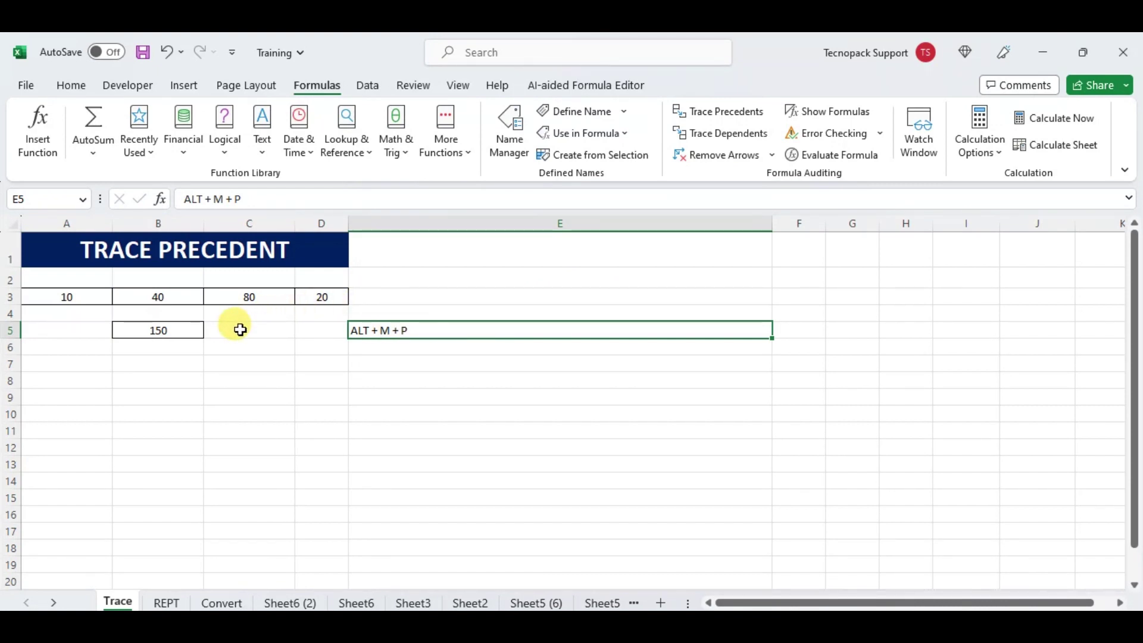
left_click(71, 86)
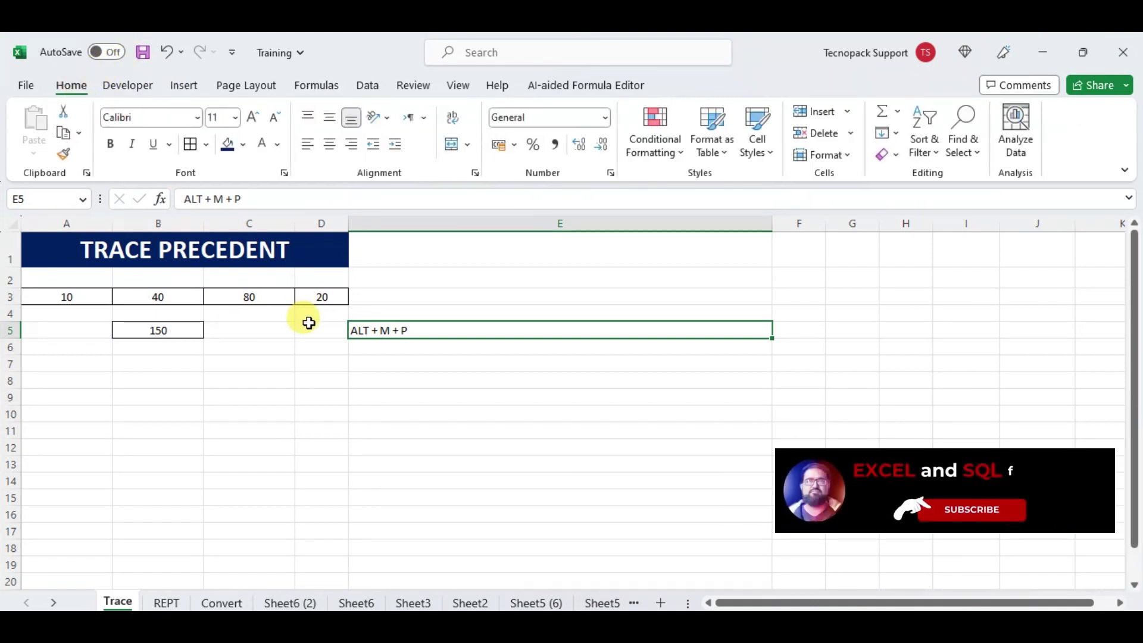